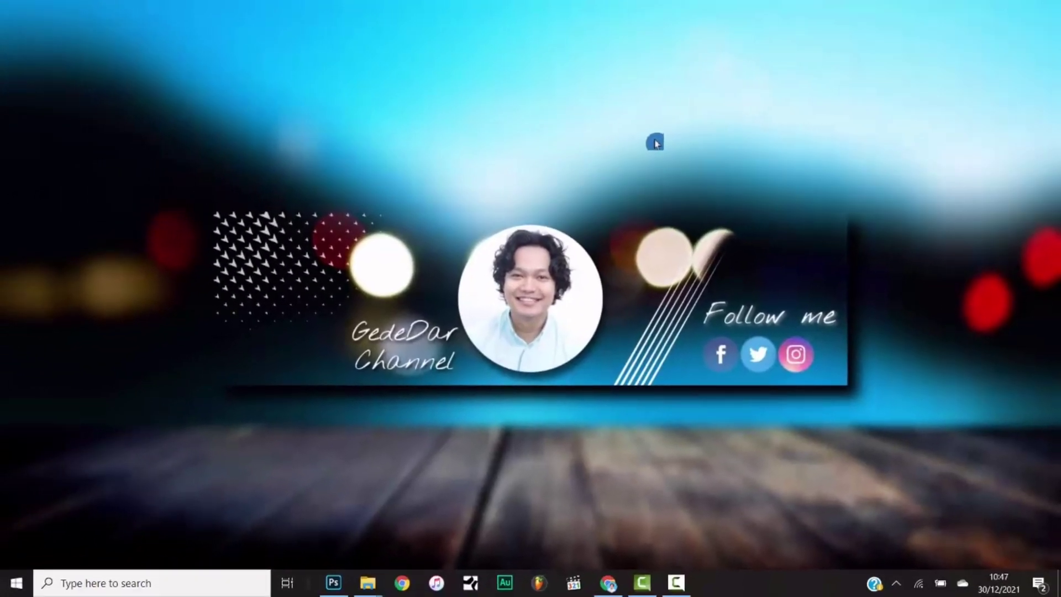
- Restore the minimized Photoshop window with the green-background portrait from the taskbar
{"action": "left_click", "coordinate": [333, 583]}
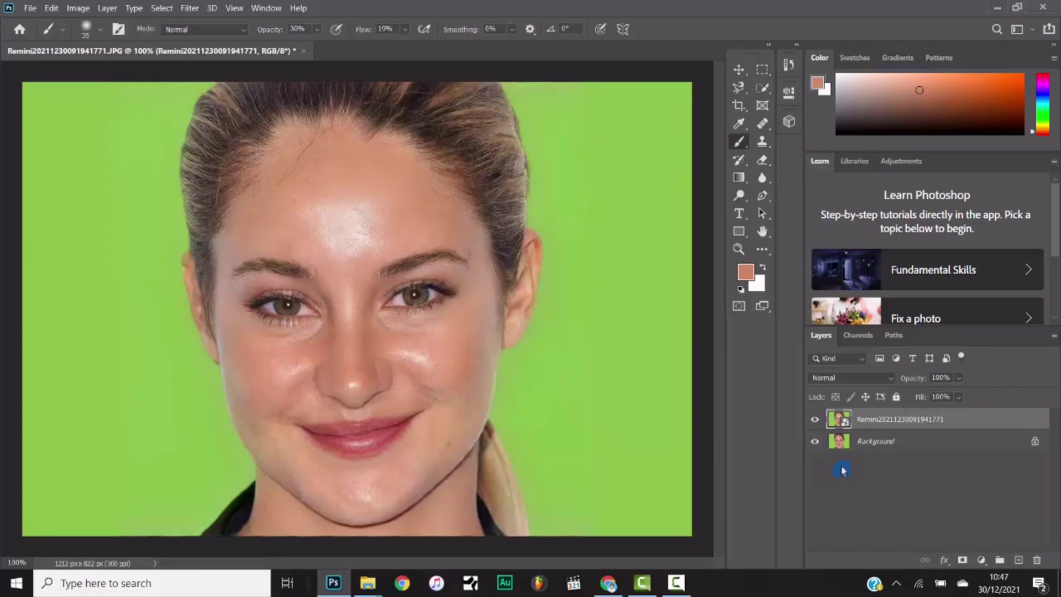
- Toggle the retouched top layer on and off repeatedly, leaving it hidden over Background
{"action": "left_click", "coordinate": [815, 419]}
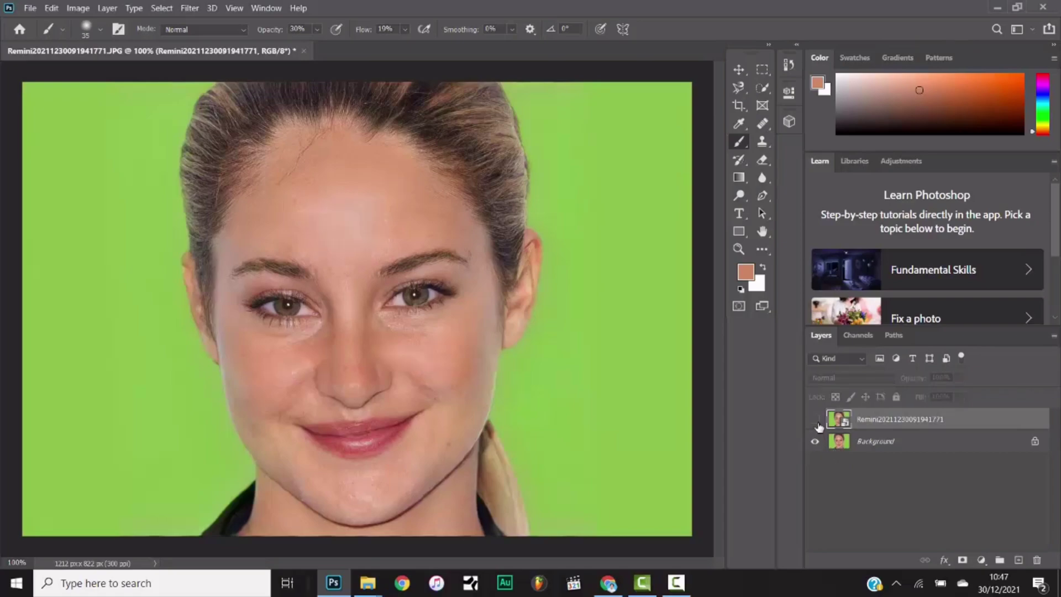
{"action": "left_click", "coordinate": [815, 420]}
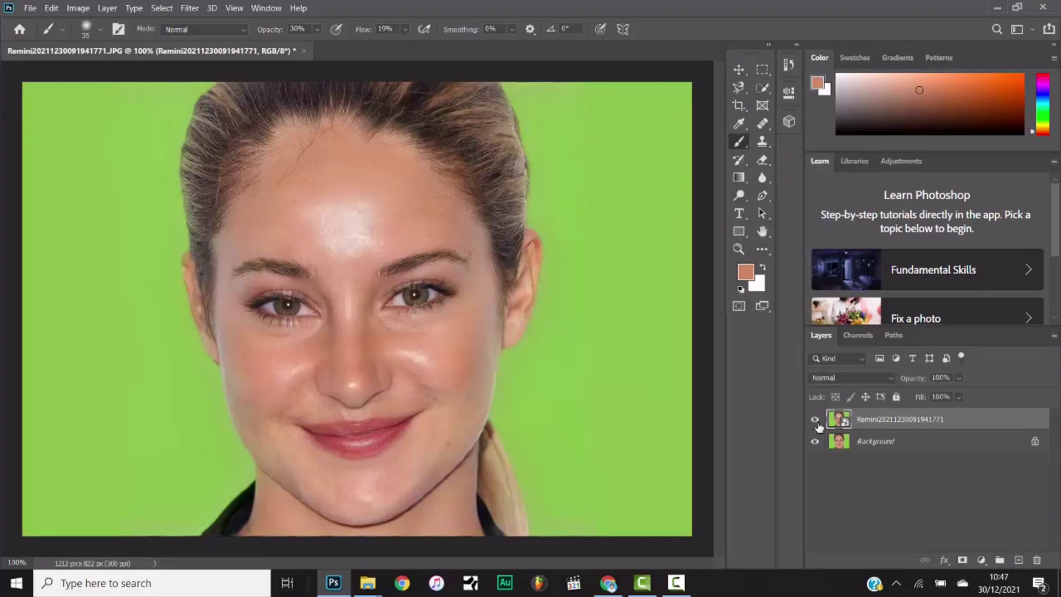
{"action": "left_click", "coordinate": [815, 420]}
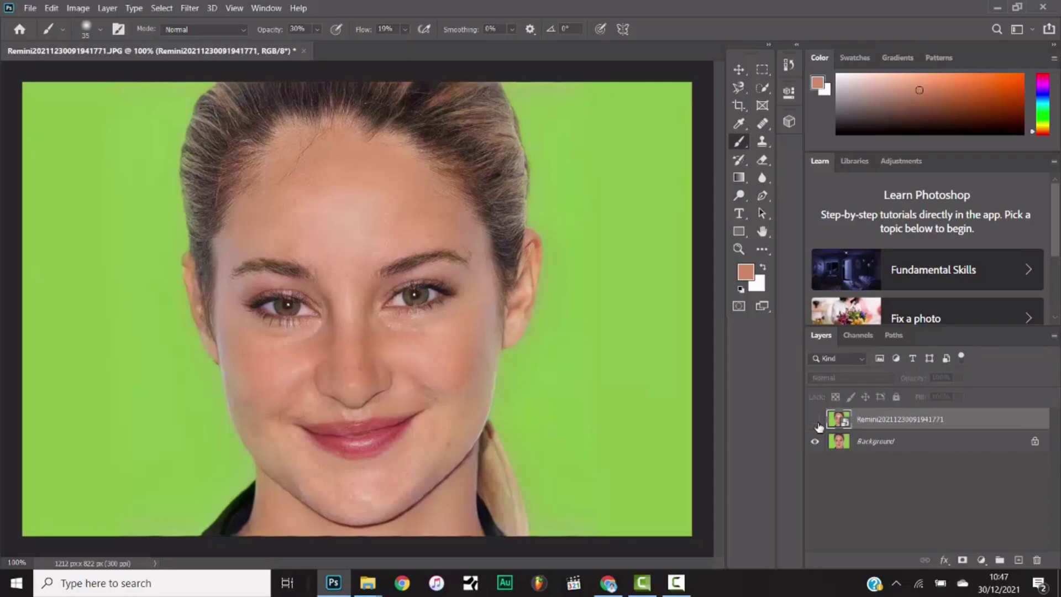
{"action": "left_click", "coordinate": [815, 419]}
{"action": "left_click", "coordinate": [815, 419]}
{"action": "left_click", "coordinate": [815, 420]}
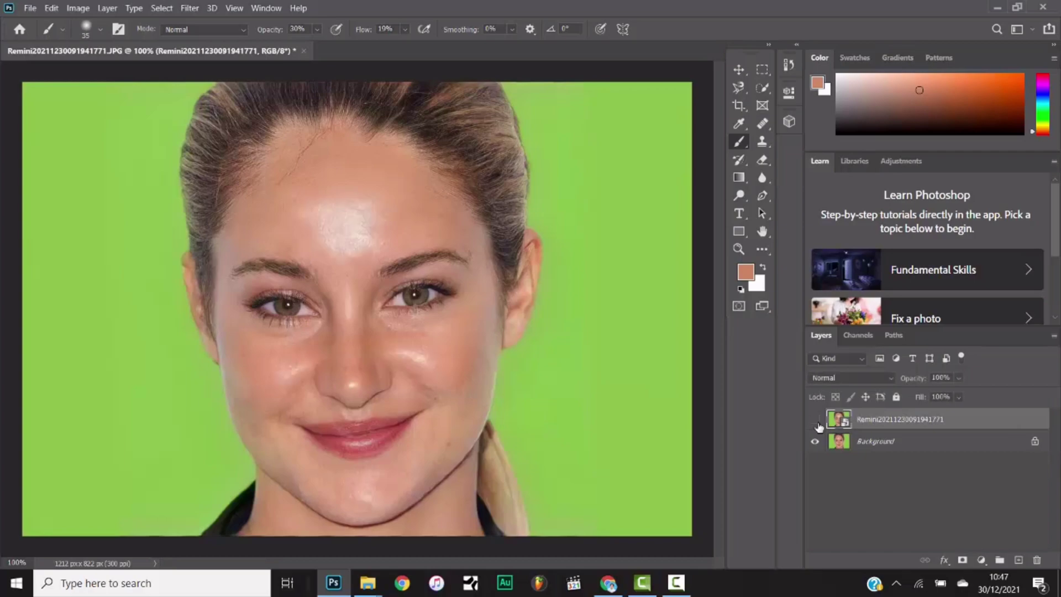
{"action": "left_click", "coordinate": [815, 419]}
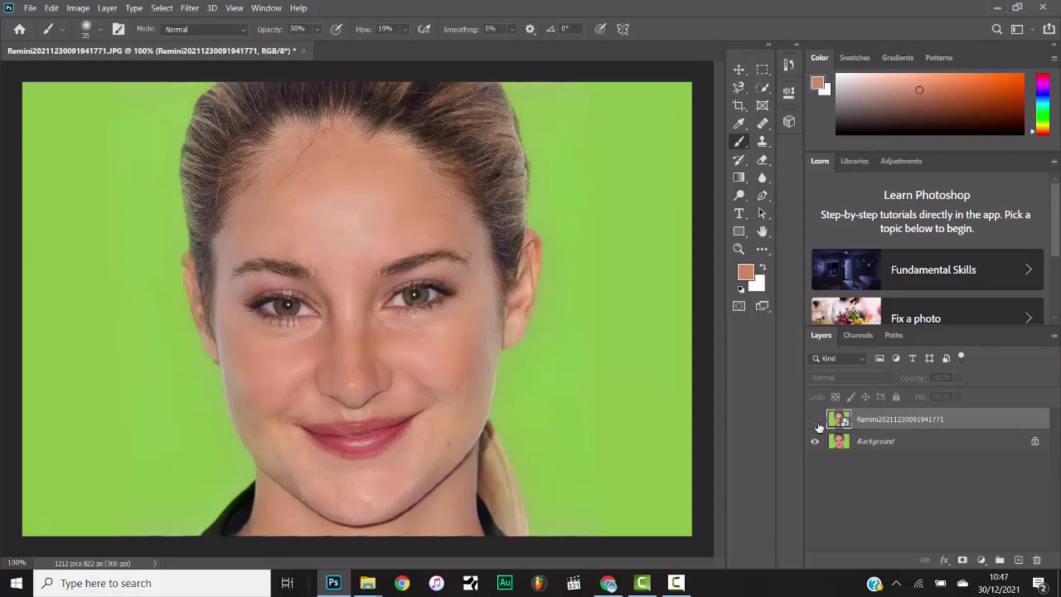
{"action": "left_click", "coordinate": [816, 422]}
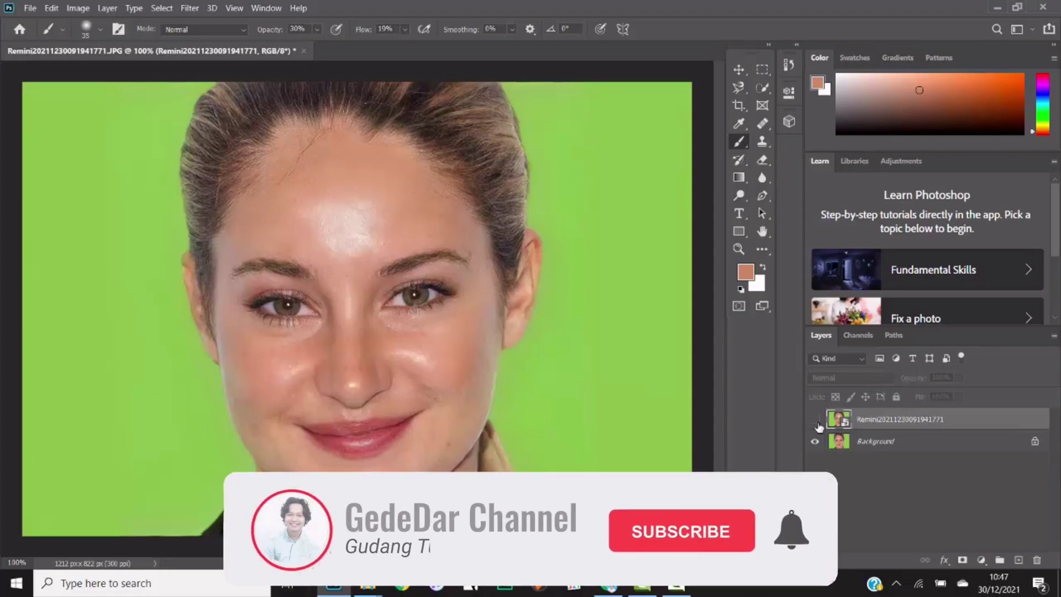
{"action": "left_click", "coordinate": [816, 422]}
{"action": "left_click", "coordinate": [816, 421]}
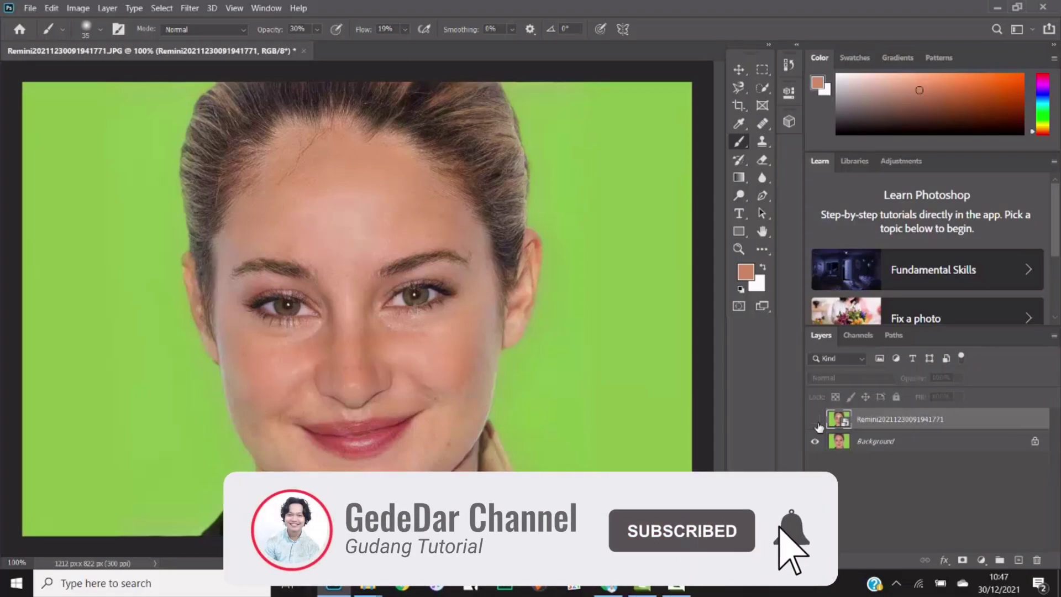
{"action": "left_click", "coordinate": [816, 422]}
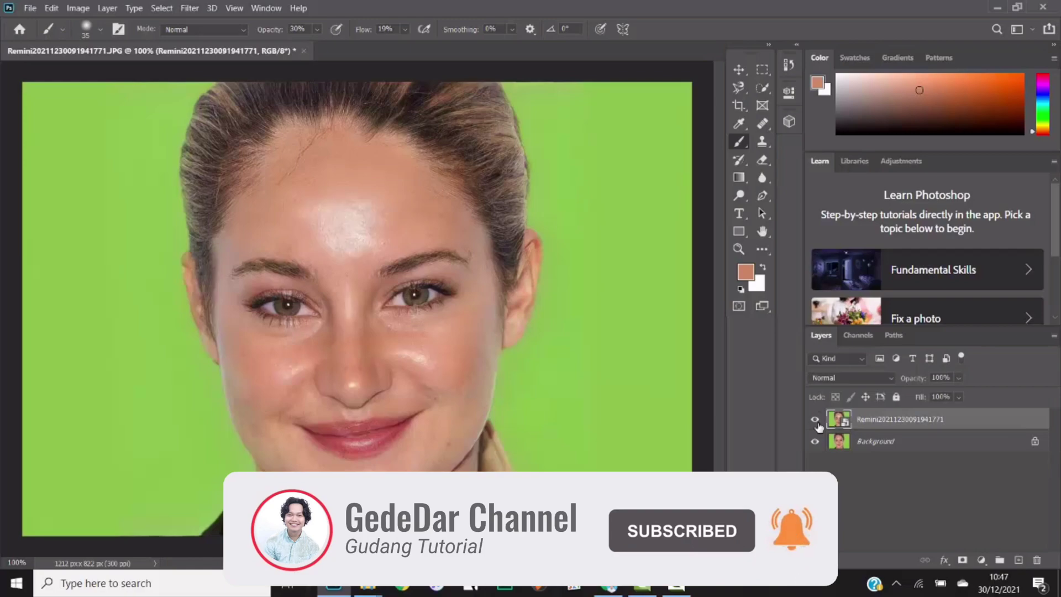
{"action": "left_click", "coordinate": [816, 422]}
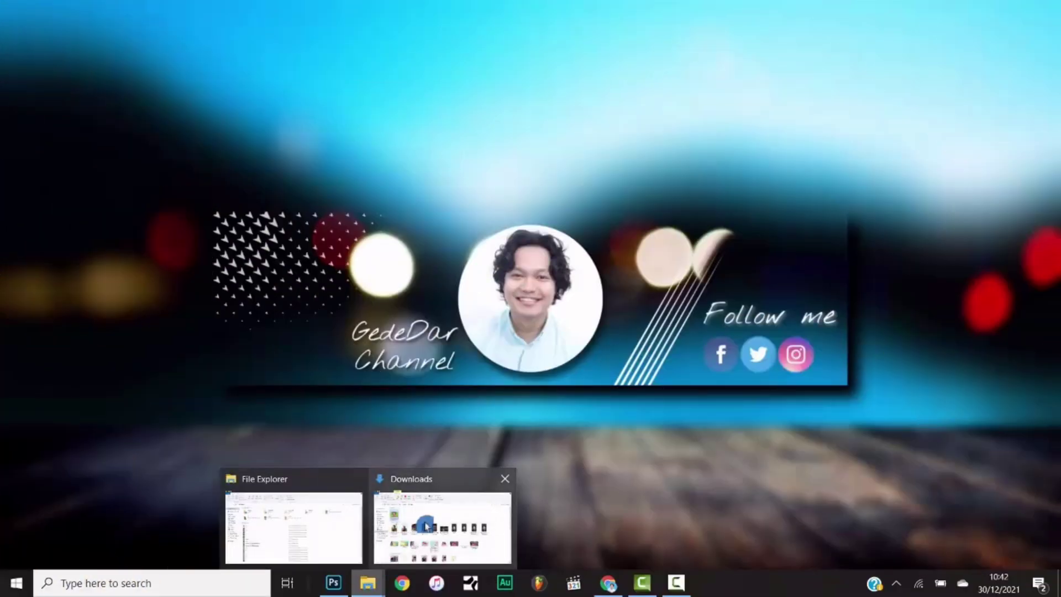
- Open the newest Remini portrait from Downloads with Adobe Photoshop 2020
{"action": "left_click", "coordinate": [426, 525]}
{"action": "right_click", "coordinate": [167, 193]}
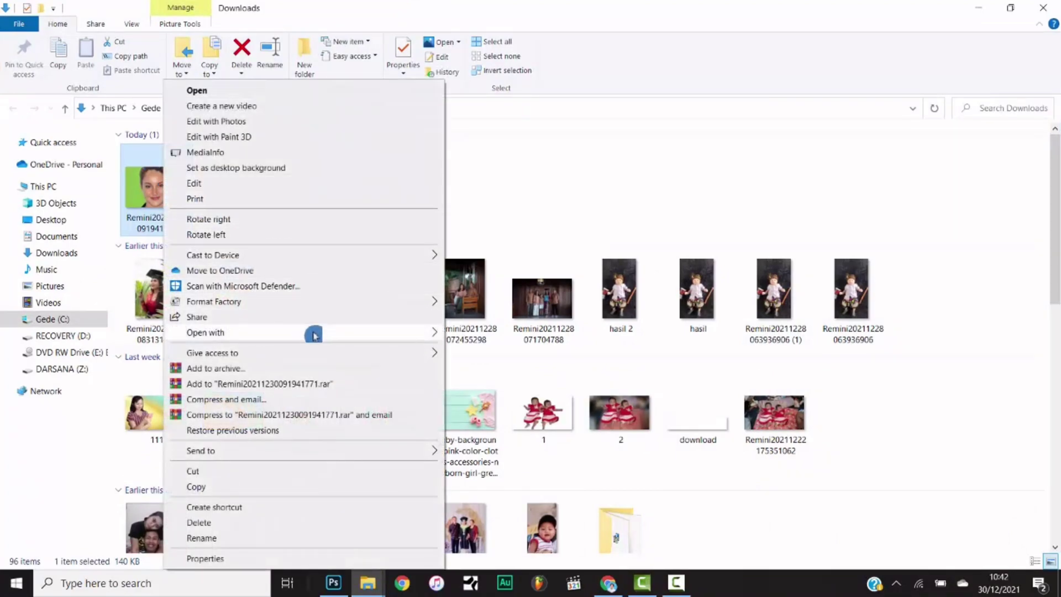
{"action": "mouse_move", "coordinate": [206, 333]}
{"action": "left_click", "coordinate": [461, 336]}
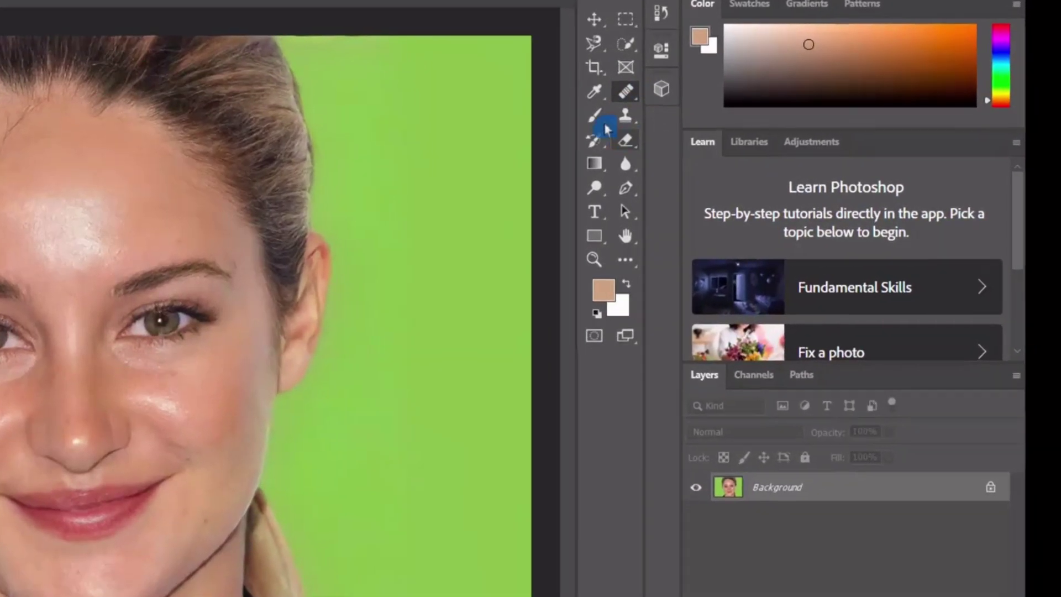
- Select the Brush tool in Normal mode with about 21% opacity and 19% flow
{"action": "left_click", "coordinate": [598, 124]}
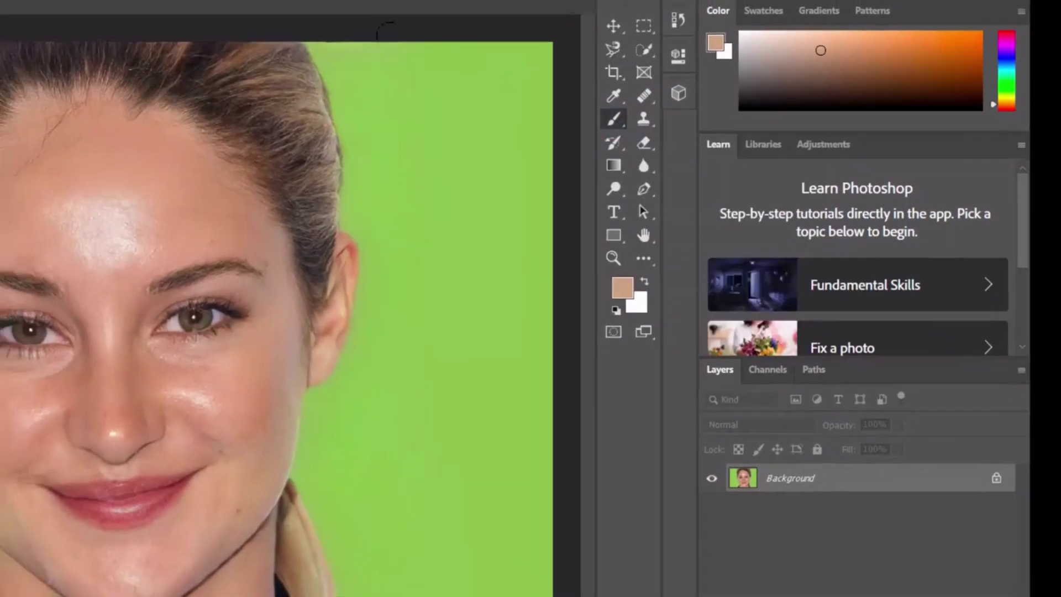
{"action": "left_click", "coordinate": [303, 44]}
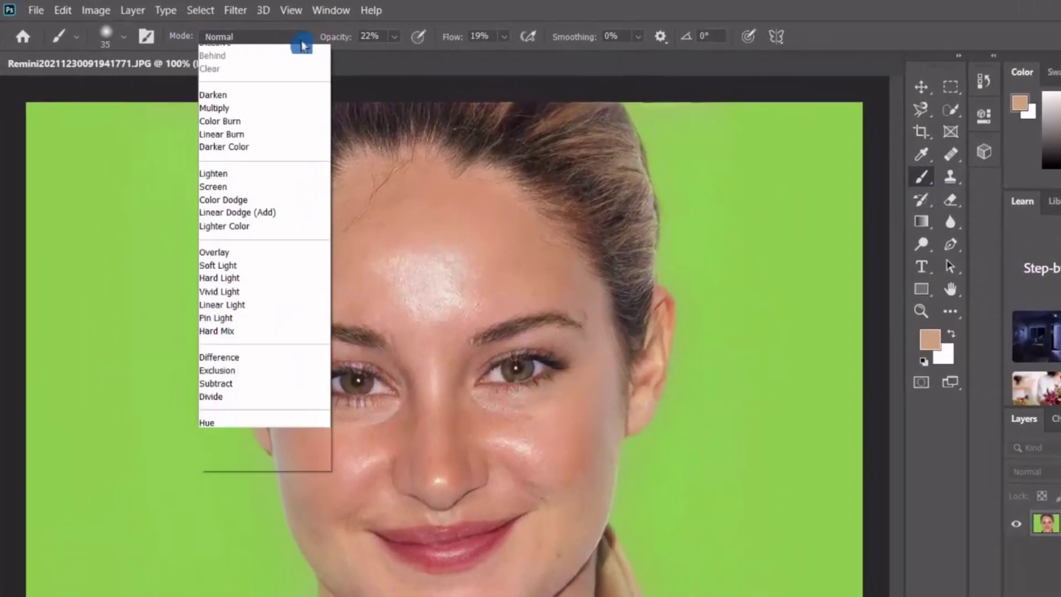
{"action": "left_click", "coordinate": [303, 44]}
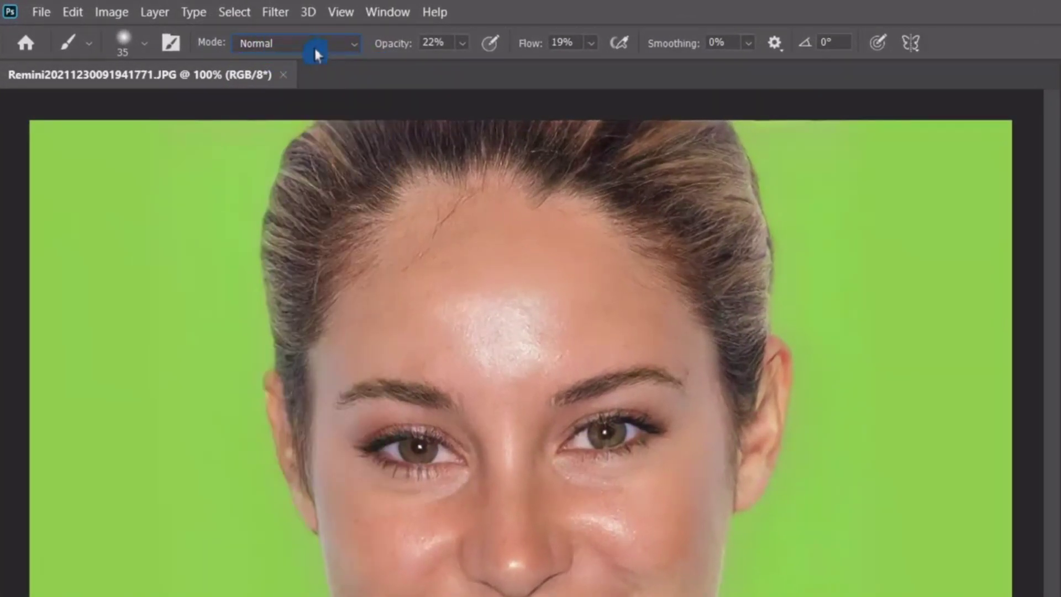
{"action": "left_click", "coordinate": [466, 47]}
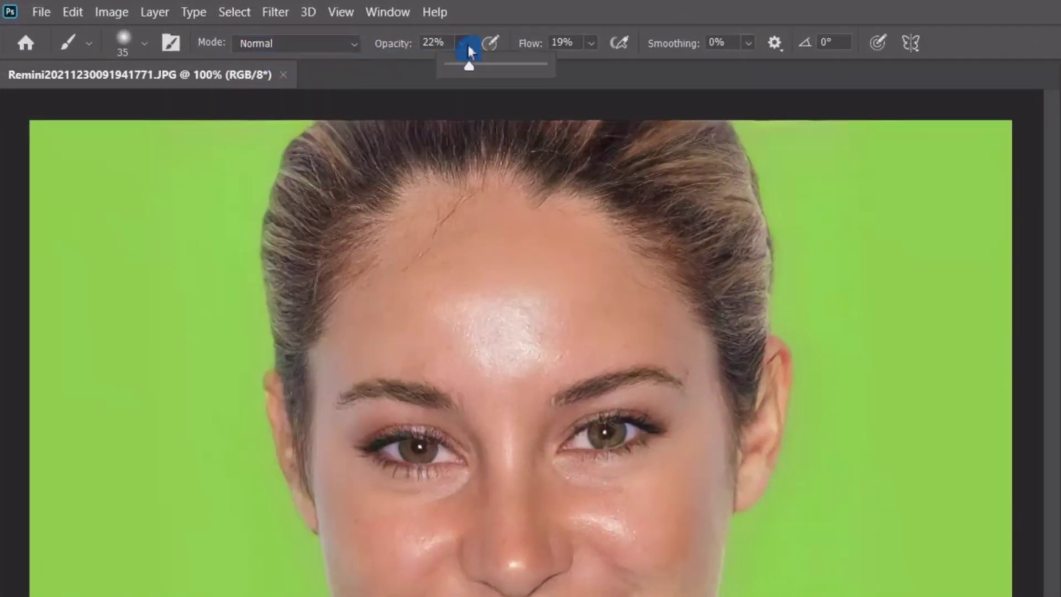
{"action": "left_click_drag", "start_coordinate": [470, 69], "coordinate": [472, 74]}
{"action": "left_click", "coordinate": [591, 43]}
{"action": "left_click_drag", "start_coordinate": [601, 72], "coordinate": [603, 77]}
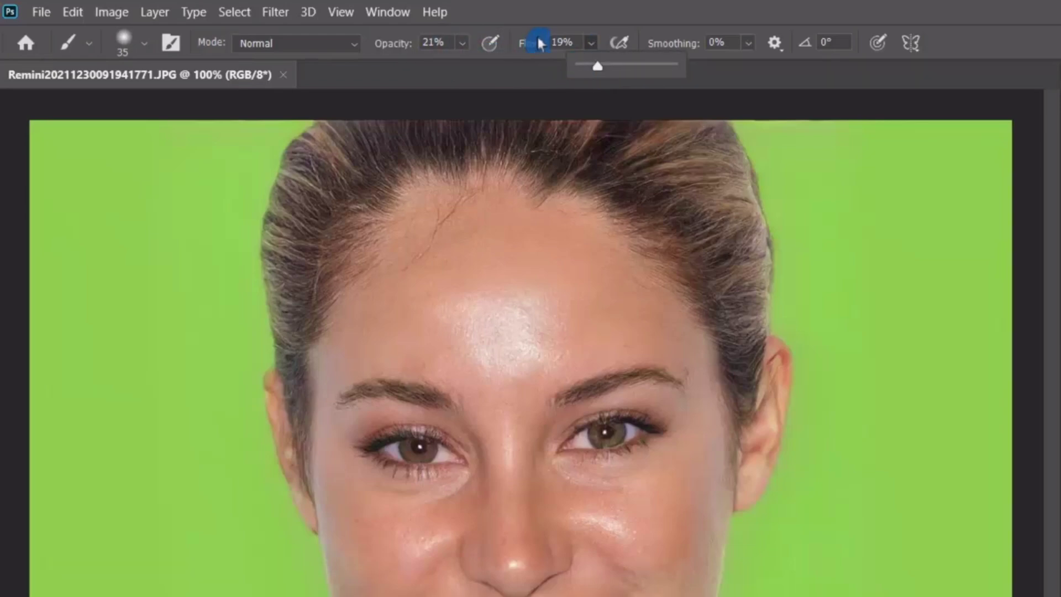
{"action": "left_click_drag", "start_coordinate": [596, 65], "coordinate": [588, 58]}
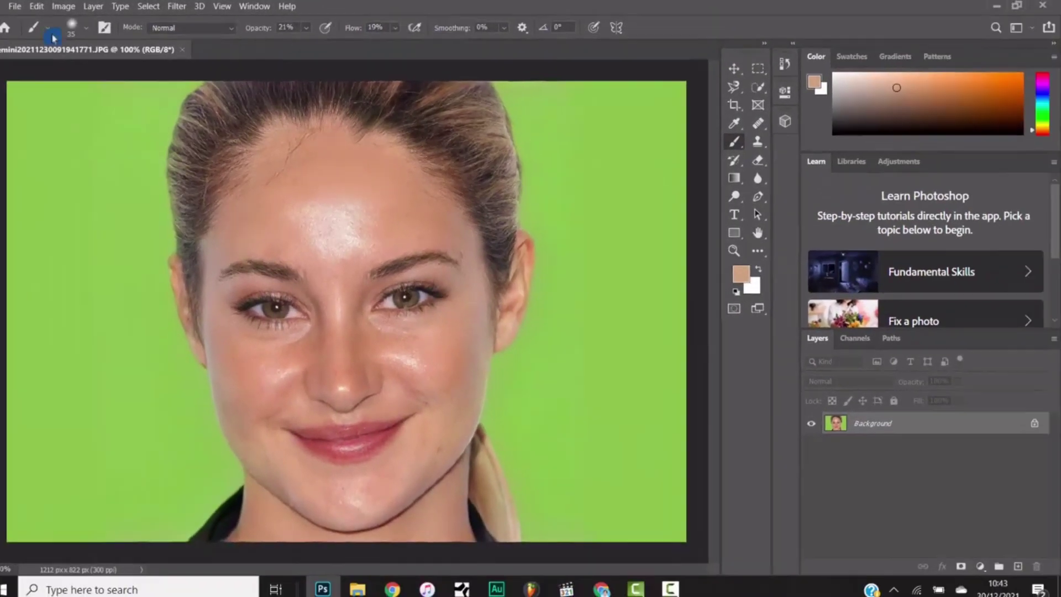
- Set the brush tip to Soft Round, 35 px, 0% hardness
{"action": "left_click", "coordinate": [90, 49]}
{"action": "left_click", "coordinate": [137, 52]}
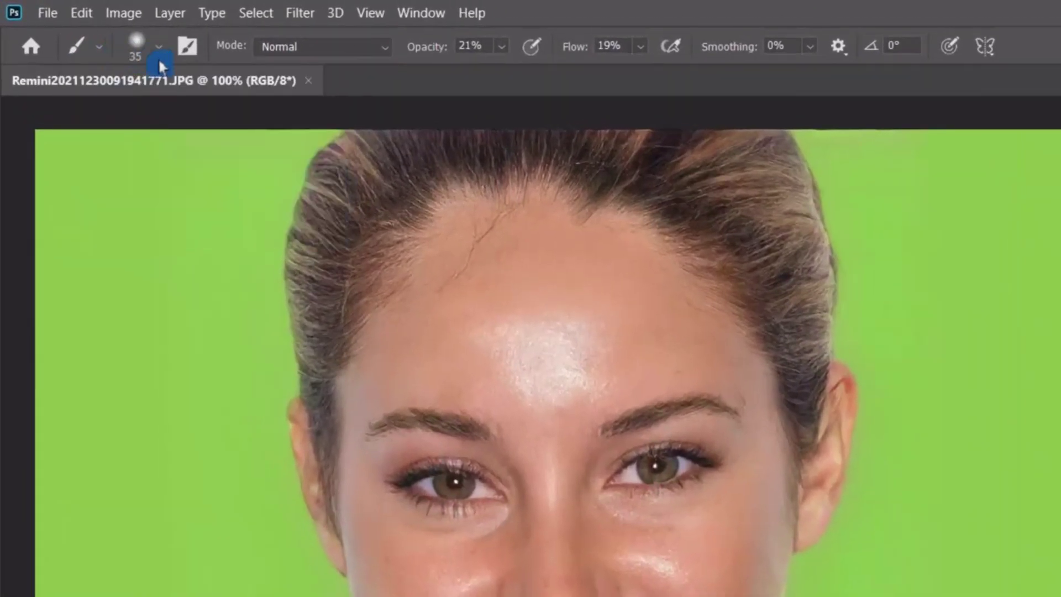
{"action": "left_click", "coordinate": [160, 52]}
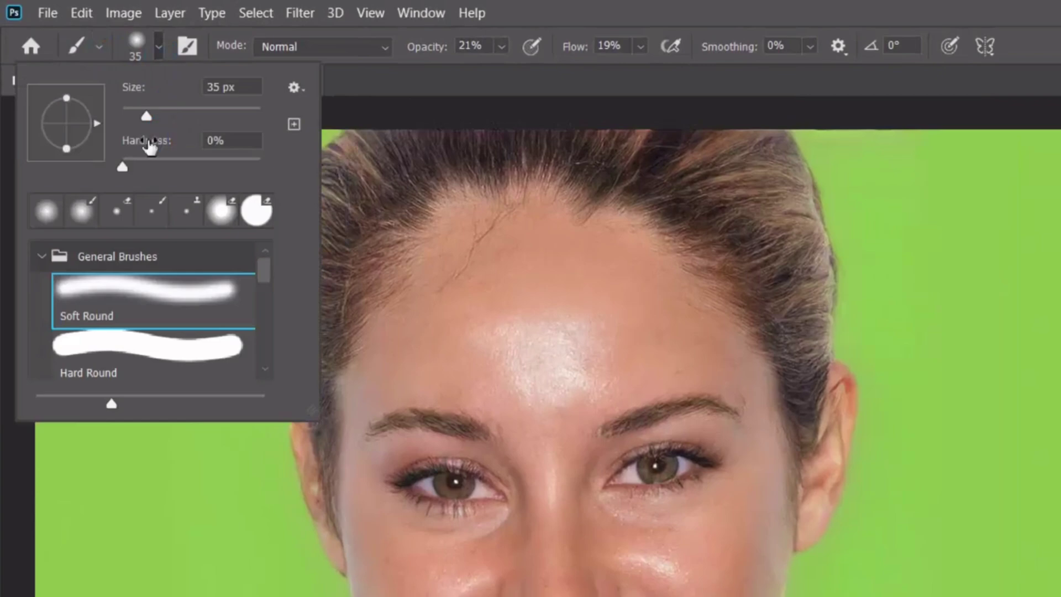
{"action": "mouse_move", "coordinate": [125, 170]}
{"action": "left_mouse_down"}
{"action": "mouse_move", "coordinate": [153, 168]}
{"action": "mouse_move", "coordinate": [109, 171]}
{"action": "left_mouse_up"}
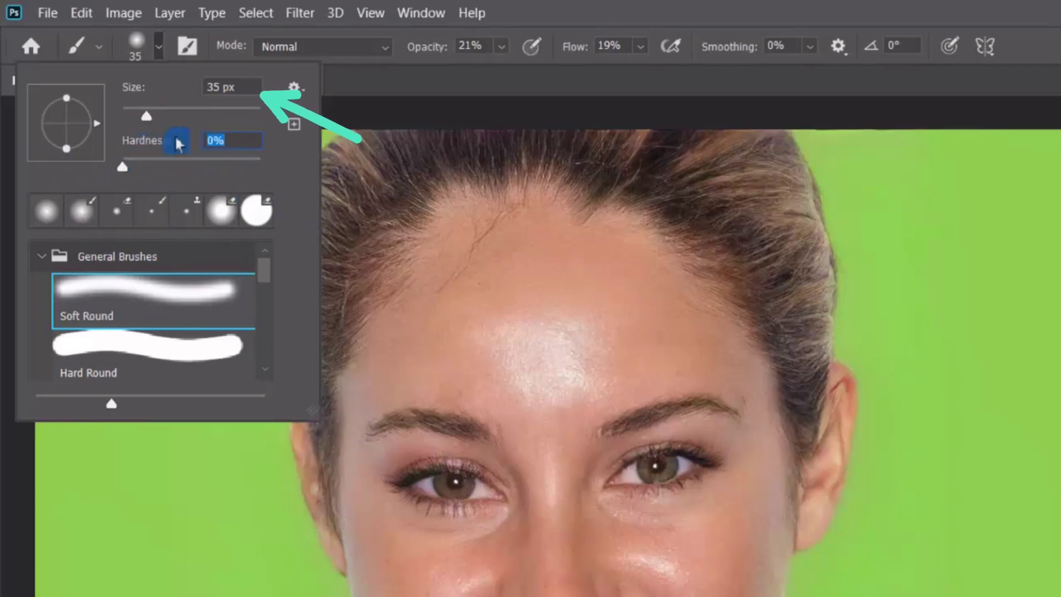
{"action": "left_click", "coordinate": [367, 84]}
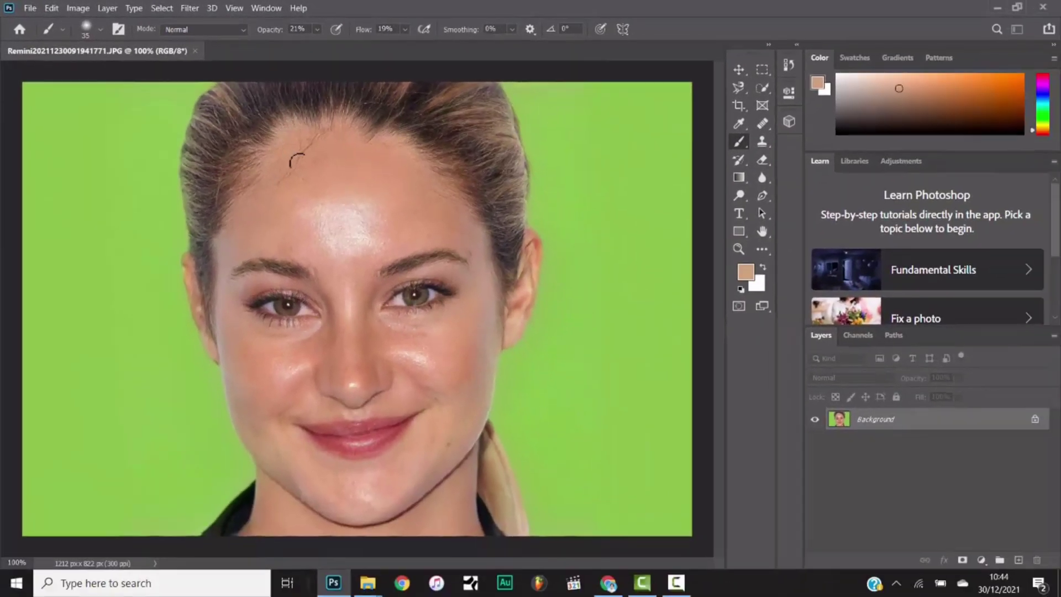
- Sample a forehead skin tone, paint over the forehead, and raise brush opacity to 30%
{"action": "key", "text": "alt"}
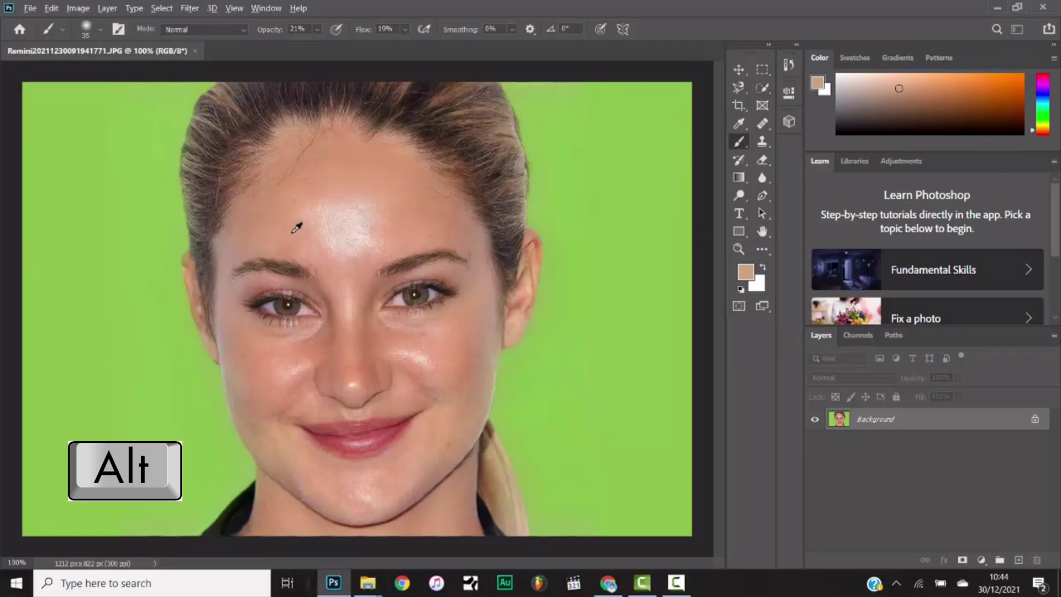
{"action": "left_click", "coordinate": [293, 233], "text": "alt"}
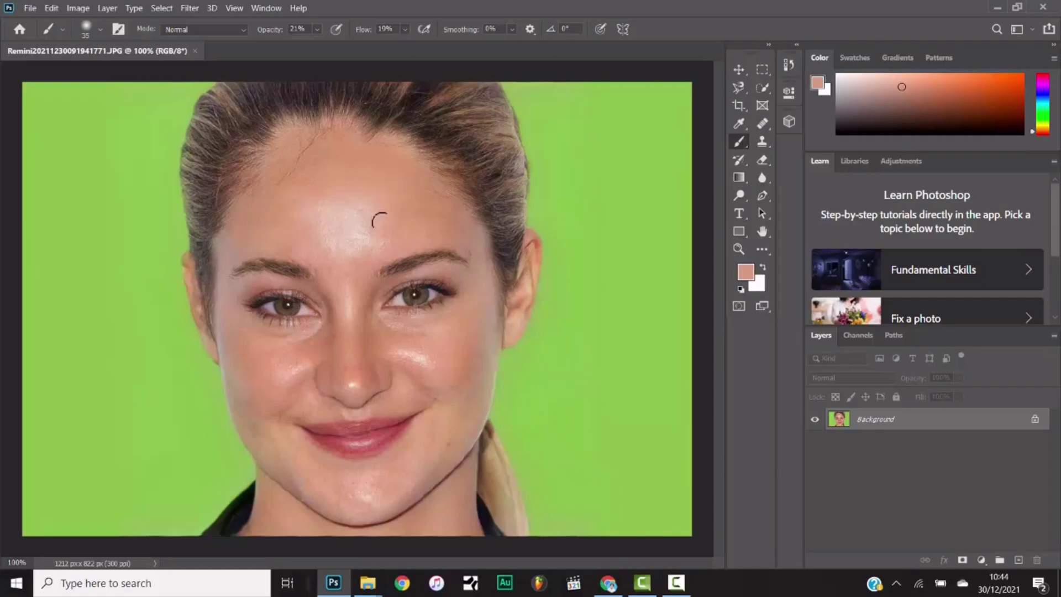
{"action": "left_click_drag", "start_coordinate": [350, 250], "coordinate": [332, 217]}
{"action": "left_click", "coordinate": [318, 32]}
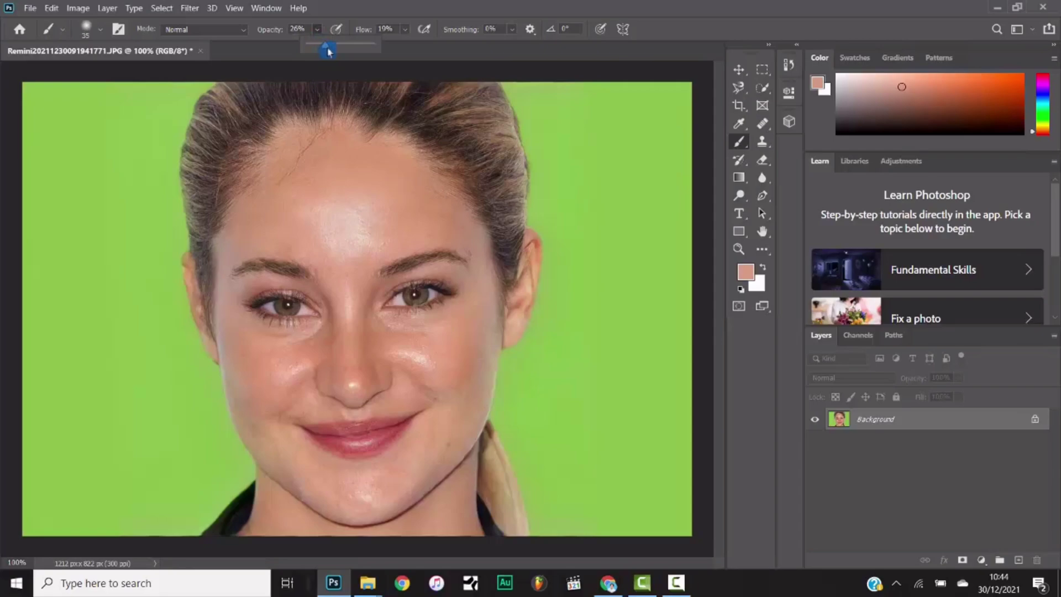
{"action": "left_click", "coordinate": [310, 238], "text": "alt"}
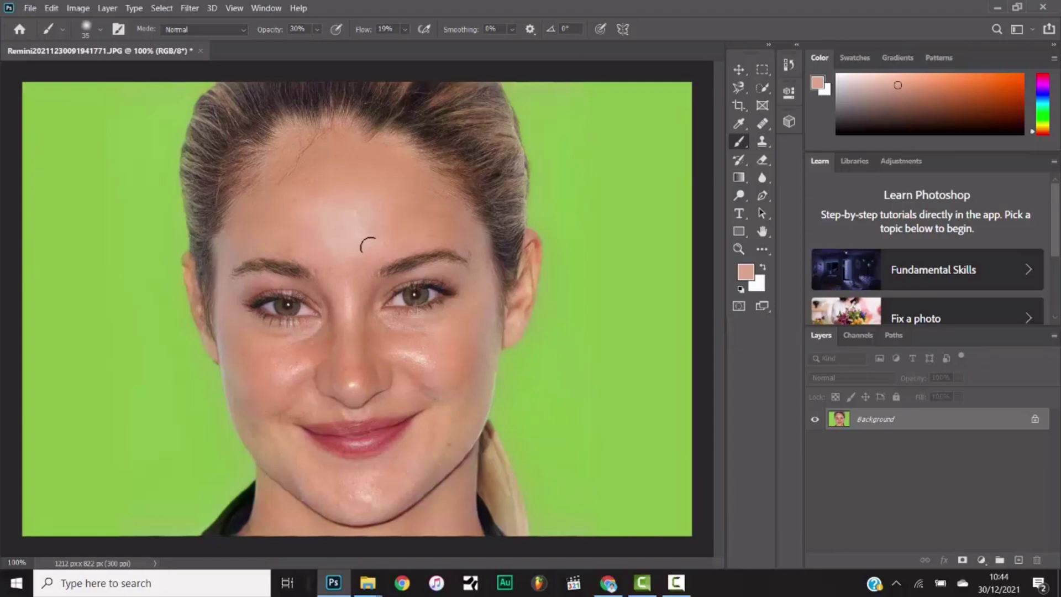
- Sample and brush skin tones over the forehead, brow, nose and cheek
{"action": "left_click", "coordinate": [388, 234], "text": "alt"}
{"action": "left_click", "coordinate": [360, 265], "text": "alt"}
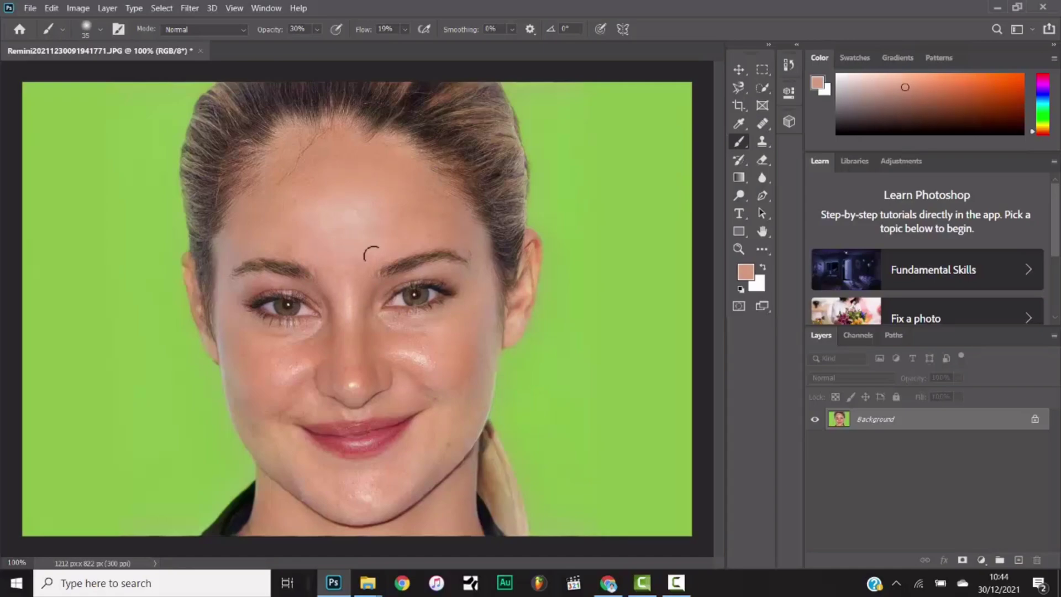
{"action": "left_click", "coordinate": [298, 233], "text": "alt"}
{"action": "left_click", "coordinate": [269, 371], "text": "alt"}
{"action": "left_click", "coordinate": [305, 365], "text": "alt"}
{"action": "left_click", "coordinate": [447, 359], "text": "alt"}
{"action": "left_click", "coordinate": [438, 353], "text": "alt"}
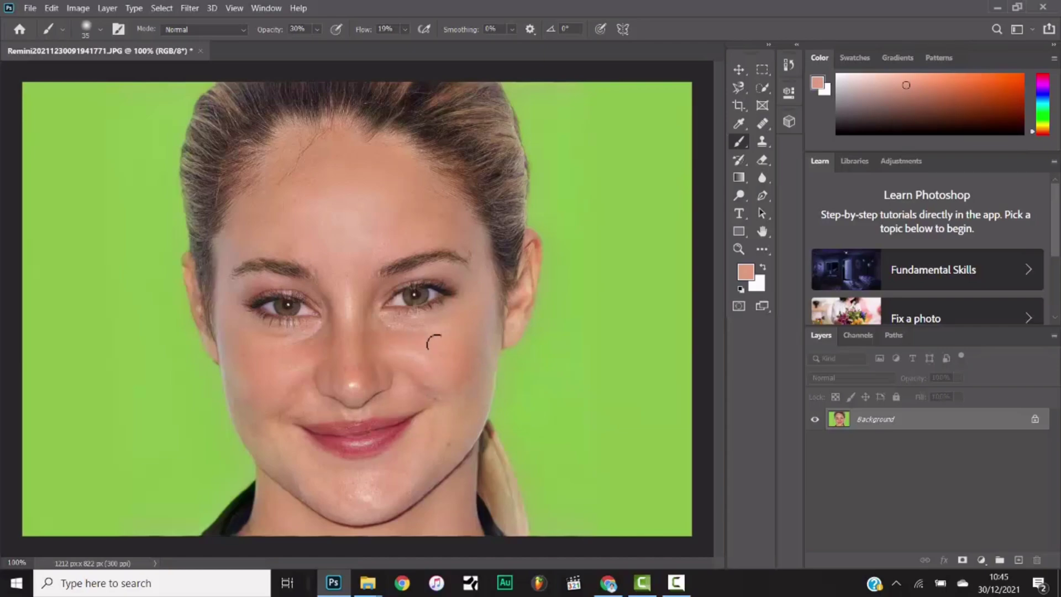
{"action": "left_click", "coordinate": [444, 363], "text": "alt"}
- Sample and brush skin tones over the lower face, nose, between and under the eyes
{"action": "left_click", "coordinate": [329, 489], "text": "alt"}
{"action": "left_click", "coordinate": [348, 372], "text": "alt"}
{"action": "left_click", "coordinate": [347, 391], "text": "alt"}
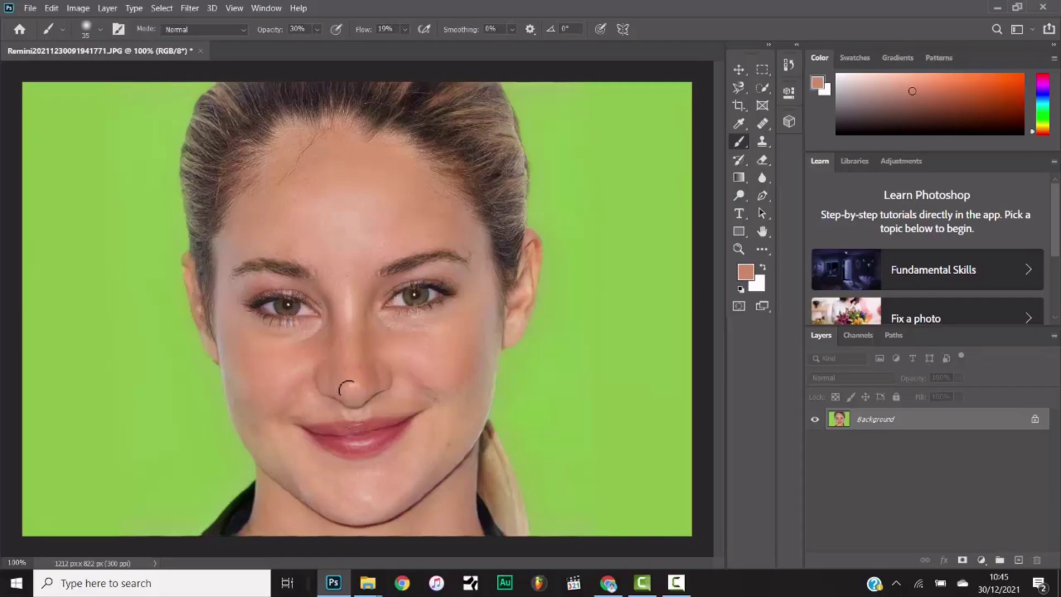
{"action": "left_click", "coordinate": [359, 307], "text": "alt"}
{"action": "left_click", "coordinate": [276, 337], "text": "alt"}
{"action": "left_click", "coordinate": [391, 331], "text": "alt"}
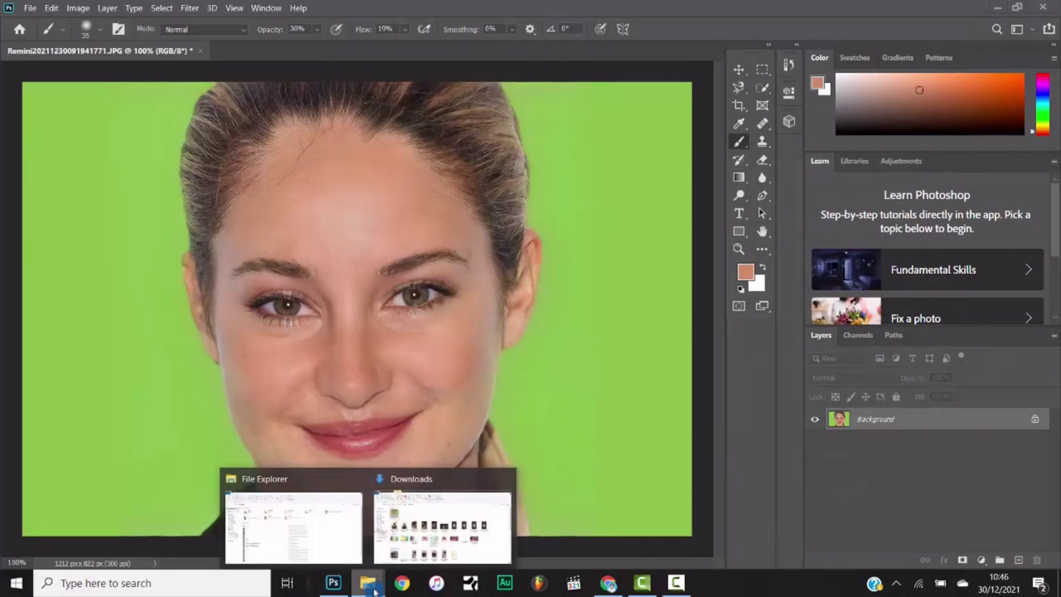
- Place the original JPG from Downloads as a new top layer in Photoshop
{"action": "left_click", "coordinate": [403, 533]}
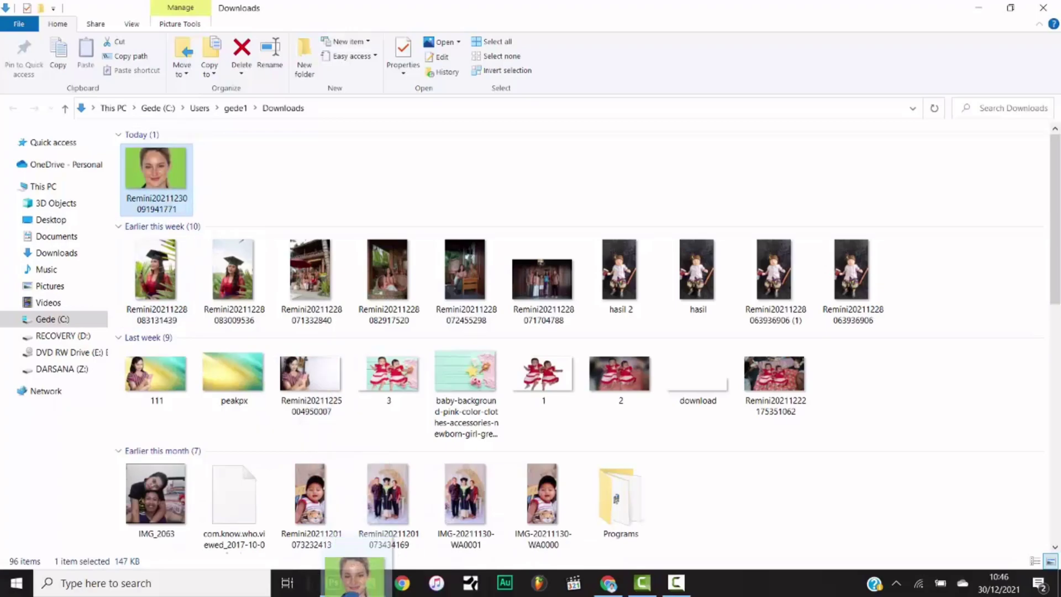
{"action": "left_click", "coordinate": [333, 583]}
{"action": "left_click_drag", "start_coordinate": [581, 410], "coordinate": [581, 410]}
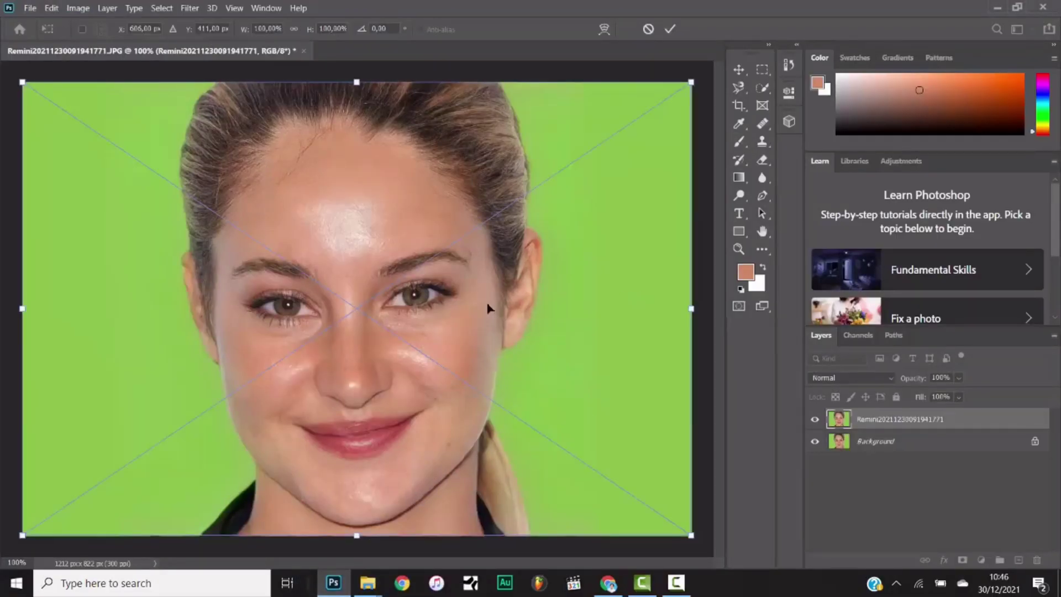
{"action": "key", "text": "Return"}
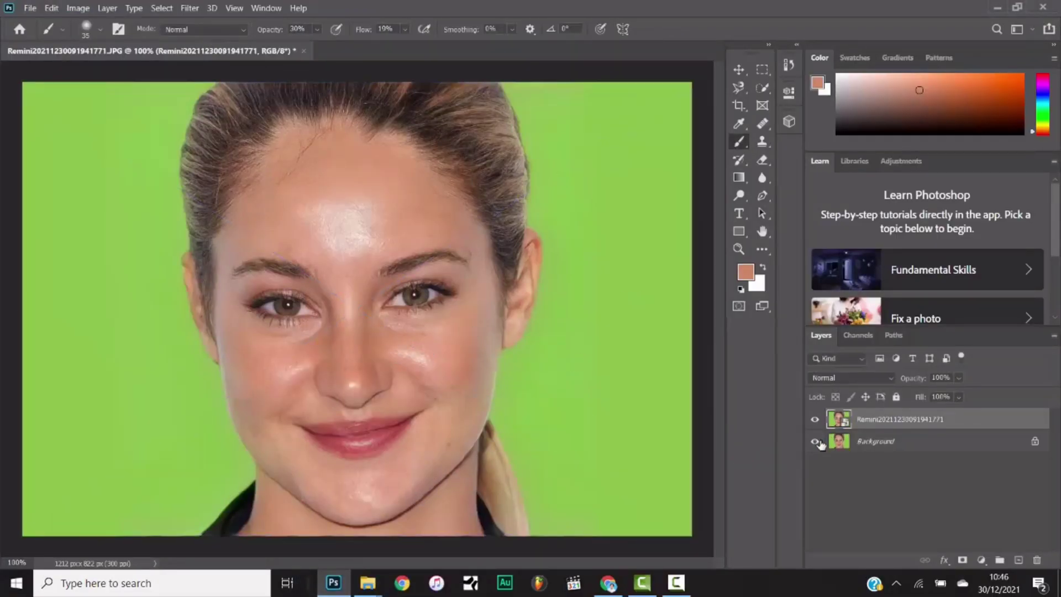
- Toggle the original layer's visibility repeatedly to compare it with the retouched skin
{"action": "left_click", "coordinate": [816, 421]}
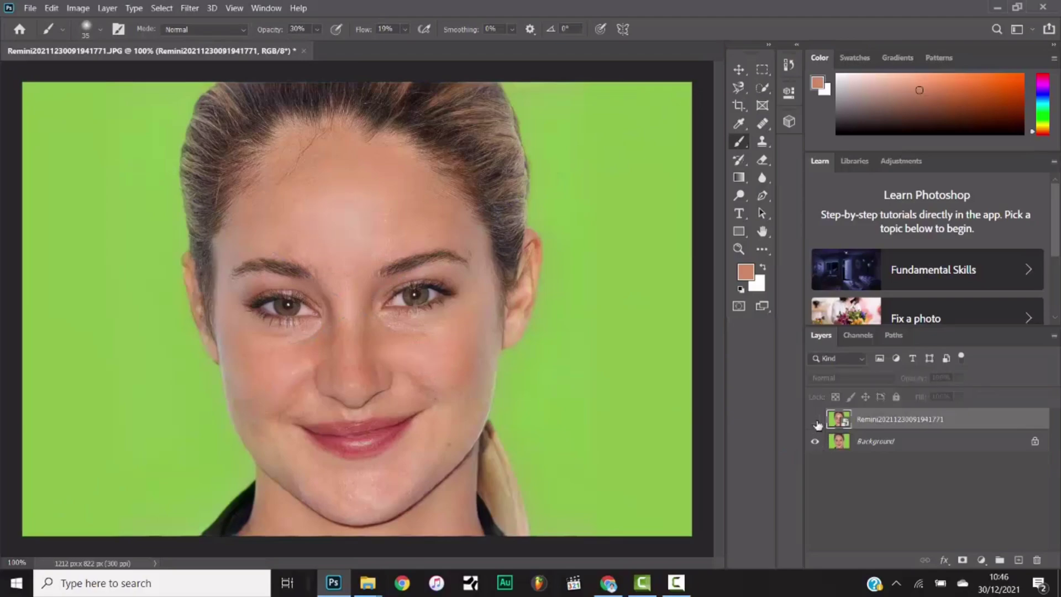
{"action": "left_click", "coordinate": [816, 422]}
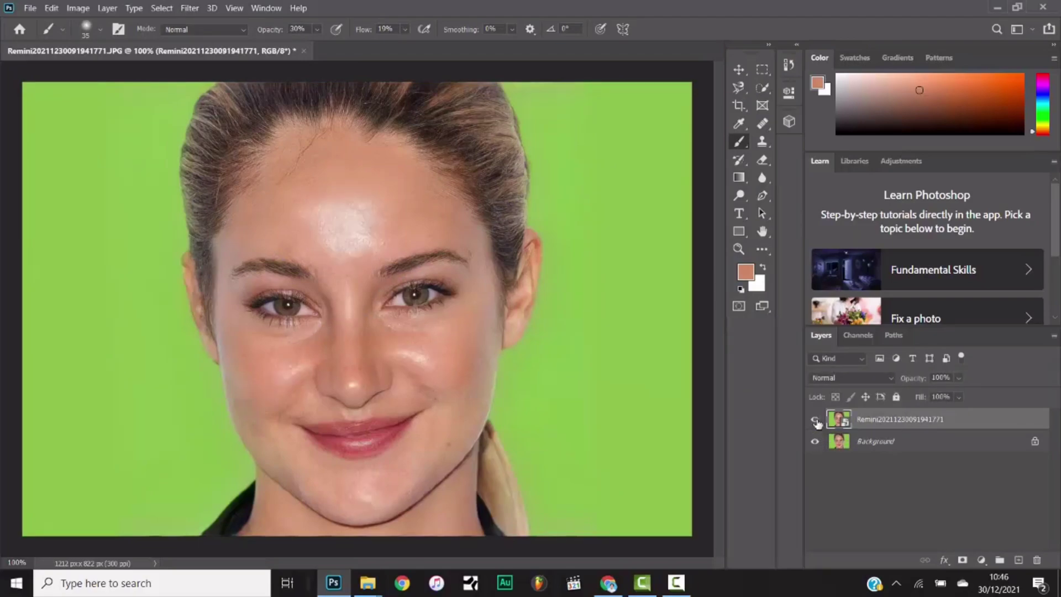
{"action": "left_click", "coordinate": [816, 421]}
{"action": "left_click", "coordinate": [818, 423]}
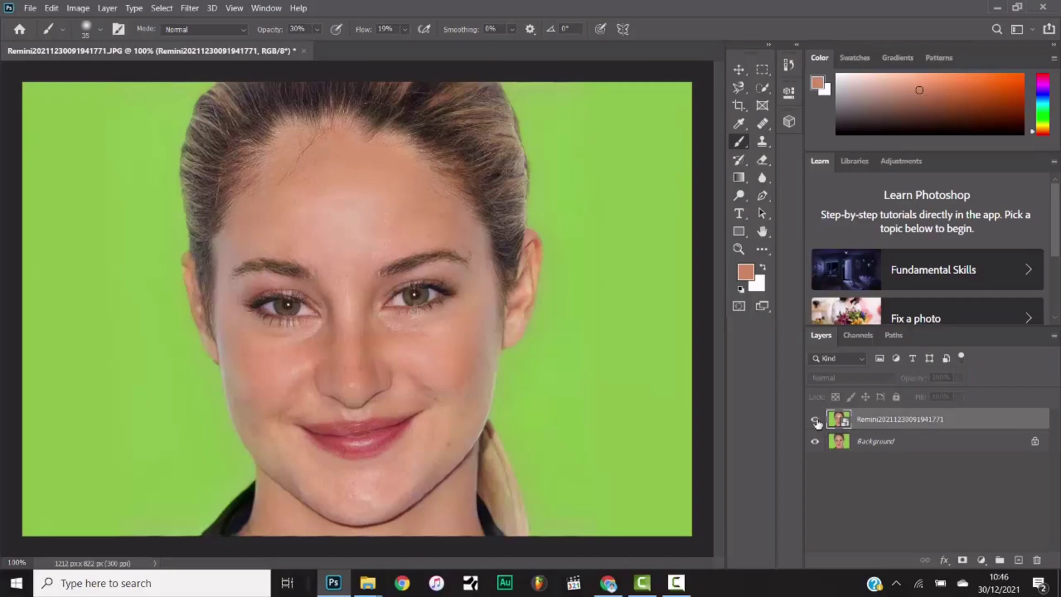
{"action": "left_click", "coordinate": [818, 422]}
{"action": "left_click", "coordinate": [818, 423]}
{"action": "left_click", "coordinate": [818, 422]}
{"action": "left_click", "coordinate": [818, 423]}
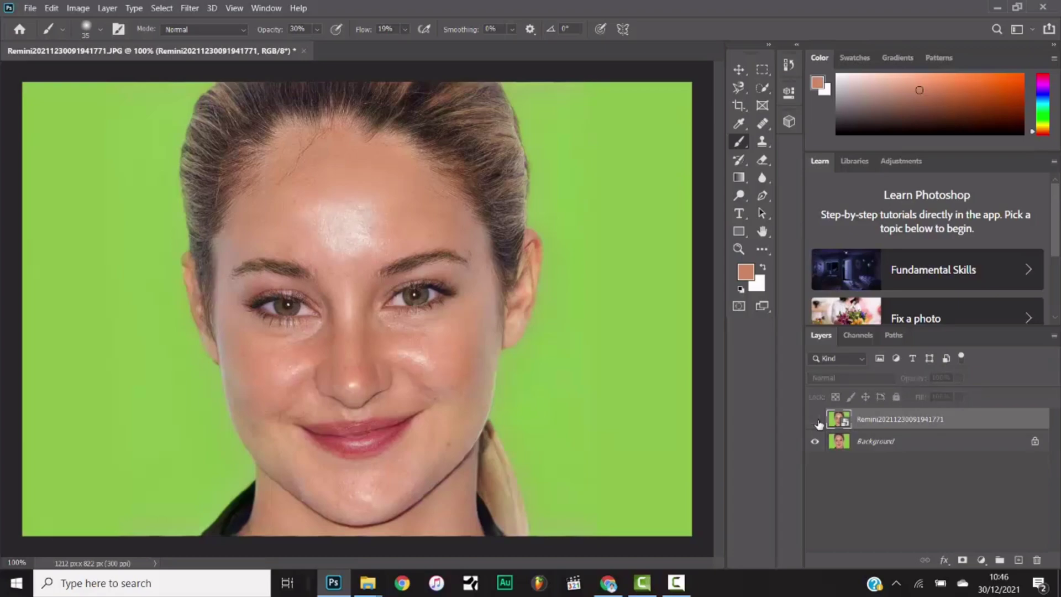
{"action": "left_click", "coordinate": [818, 423]}
{"action": "left_click", "coordinate": [818, 423]}
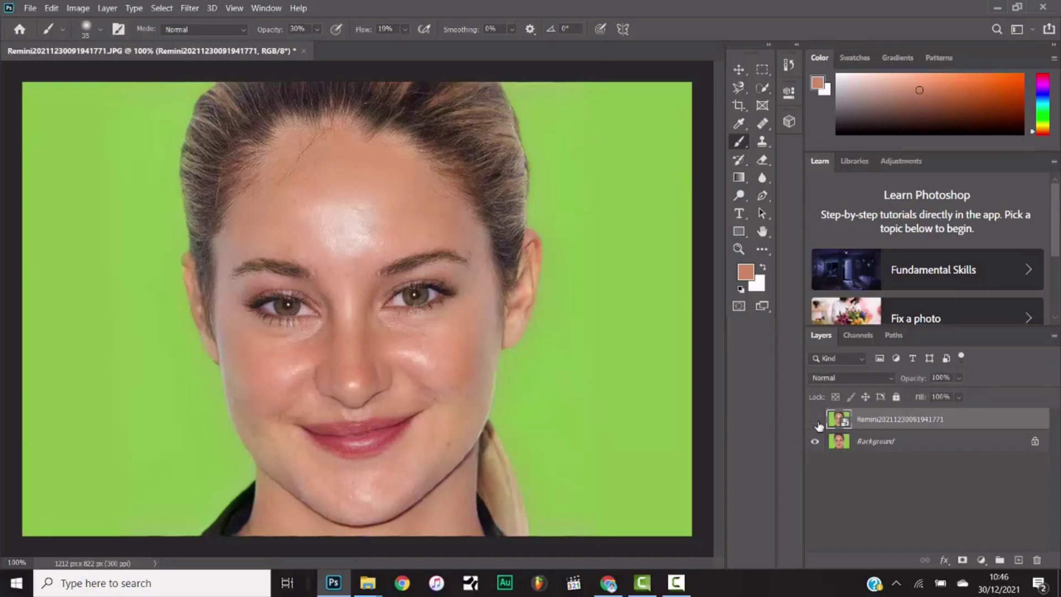
{"action": "left_click", "coordinate": [817, 423]}
{"action": "left_click", "coordinate": [817, 423]}
{"action": "left_click", "coordinate": [817, 423]}
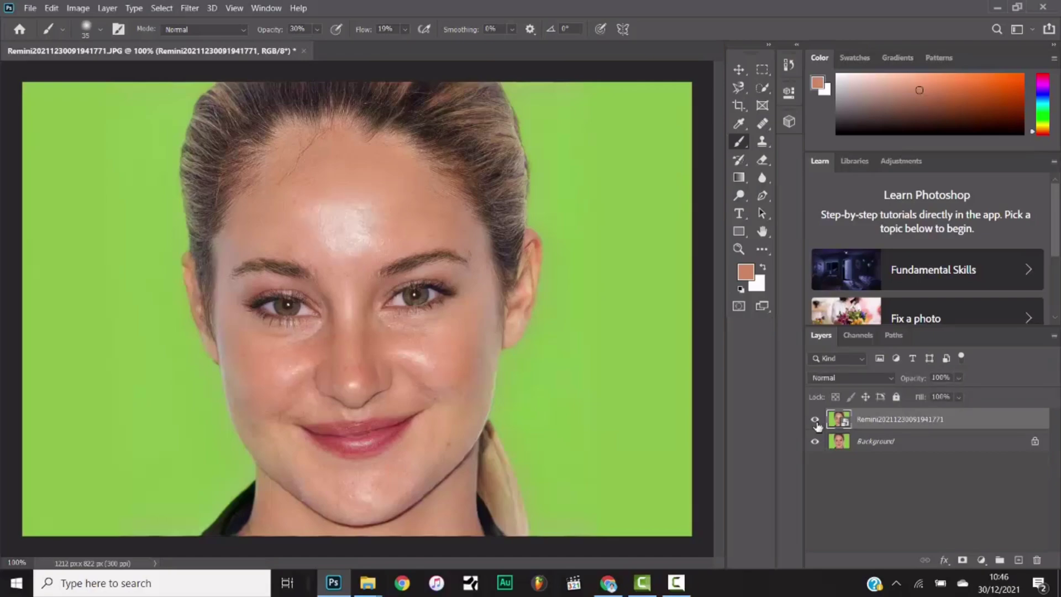